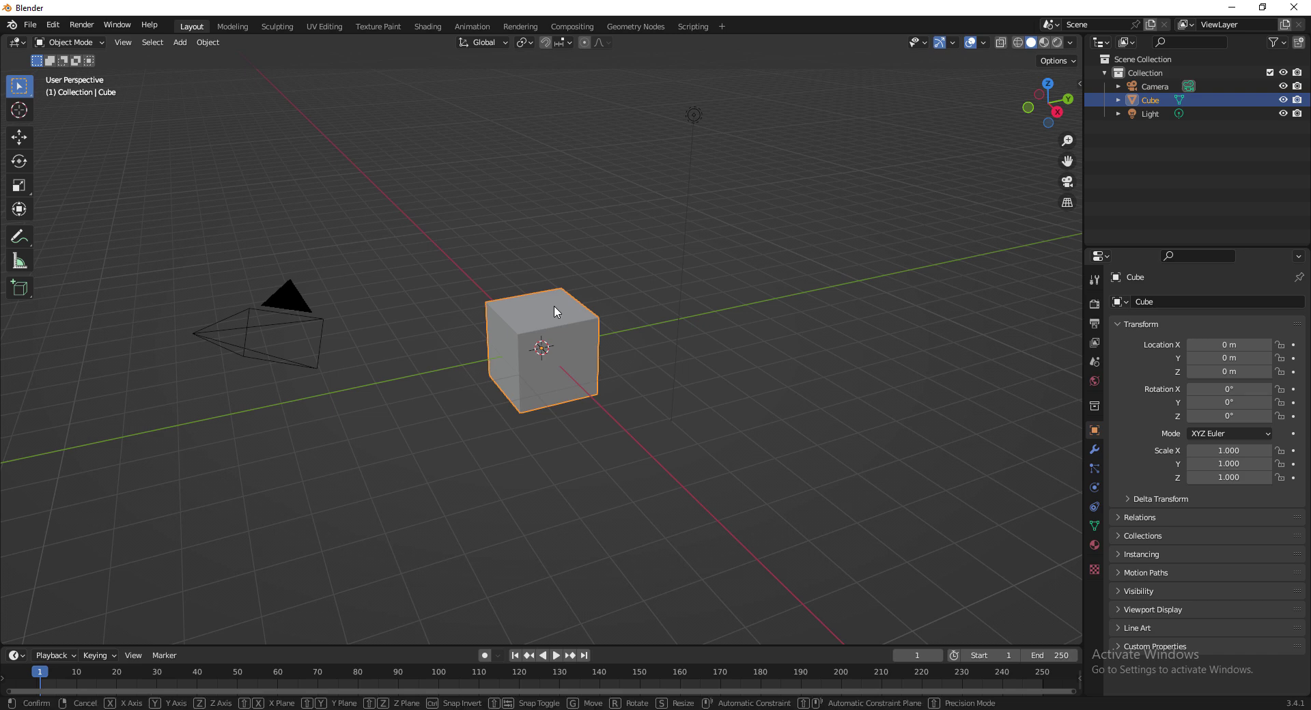
Step: Start a free move of the cube, cancel it, then drag it freely again toward X −0.51, Y −0.59
key("g")
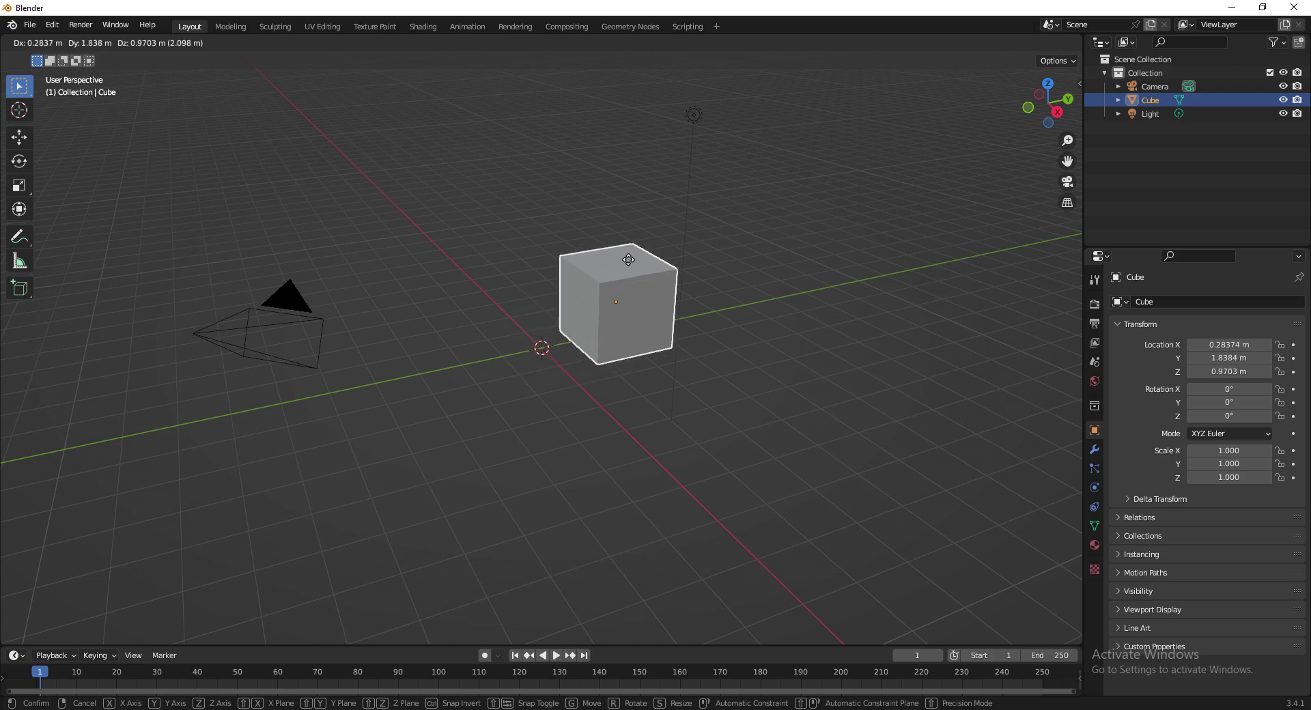
right_click(728, 210)
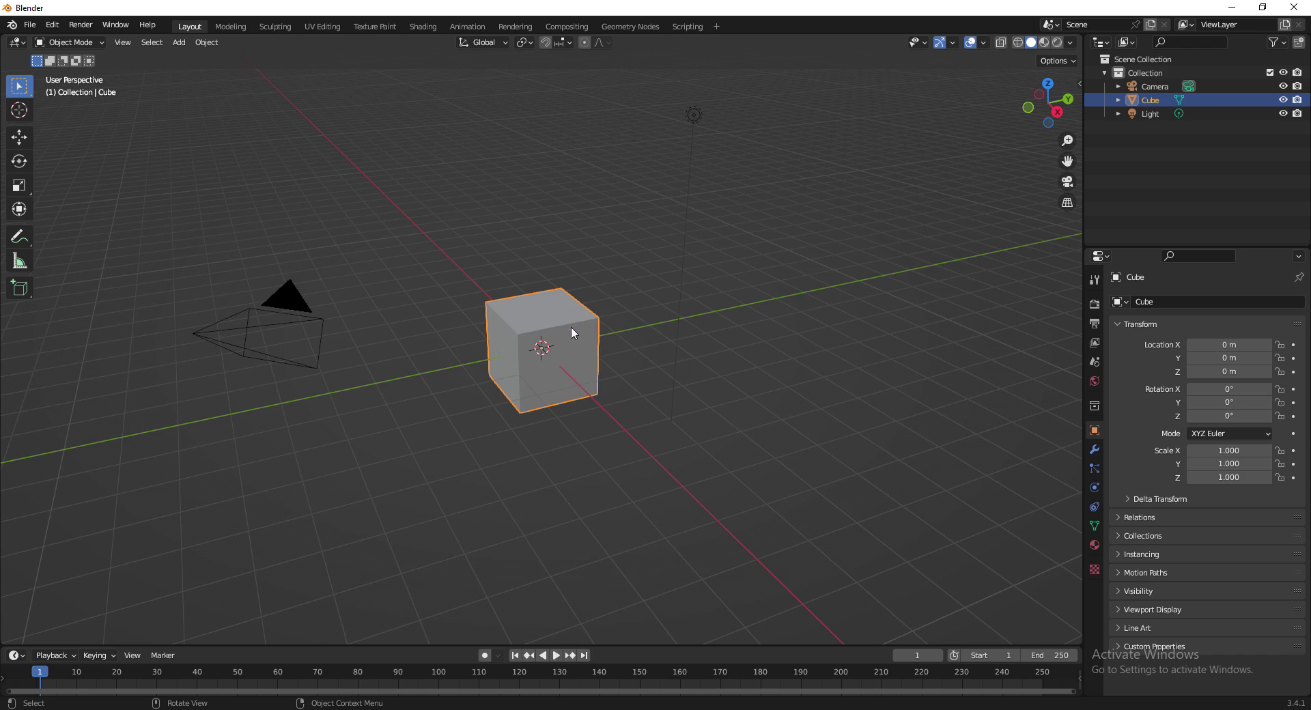
key("g")
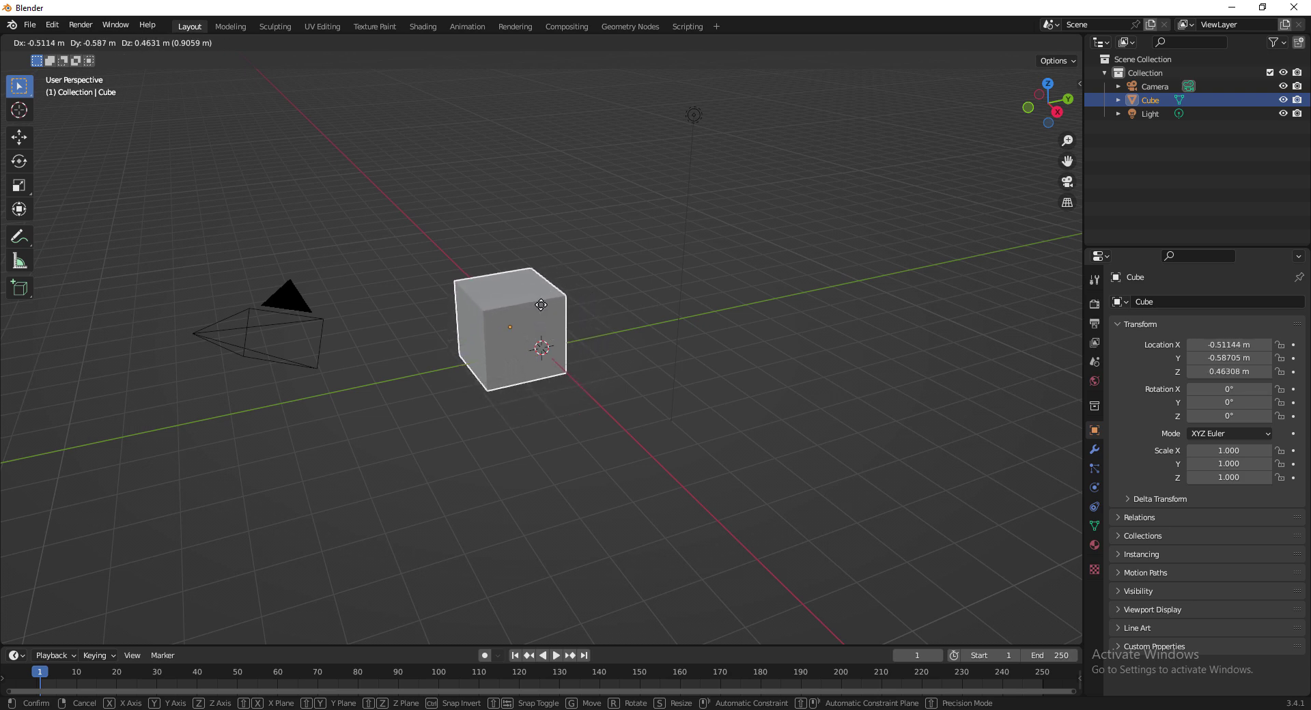
Step: Constrain the cube's move to global Y, then Z, then X, and commit it along X
key("y")
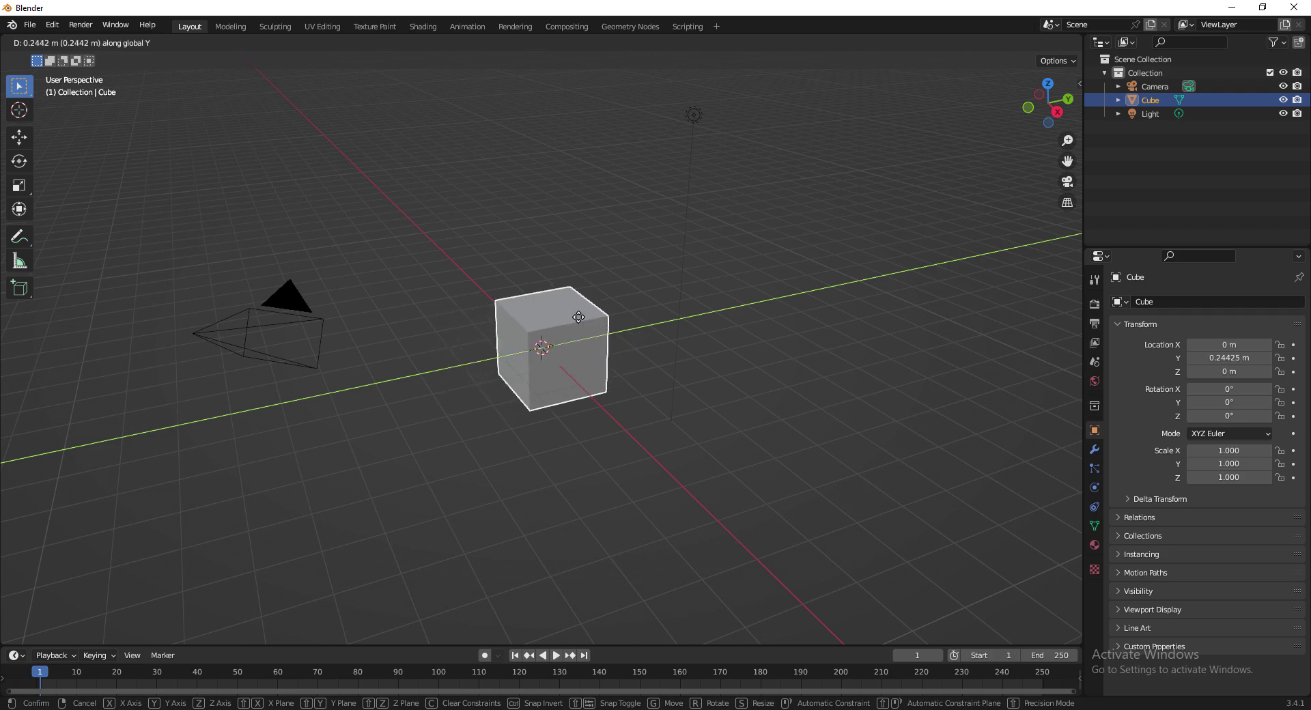
key("z")
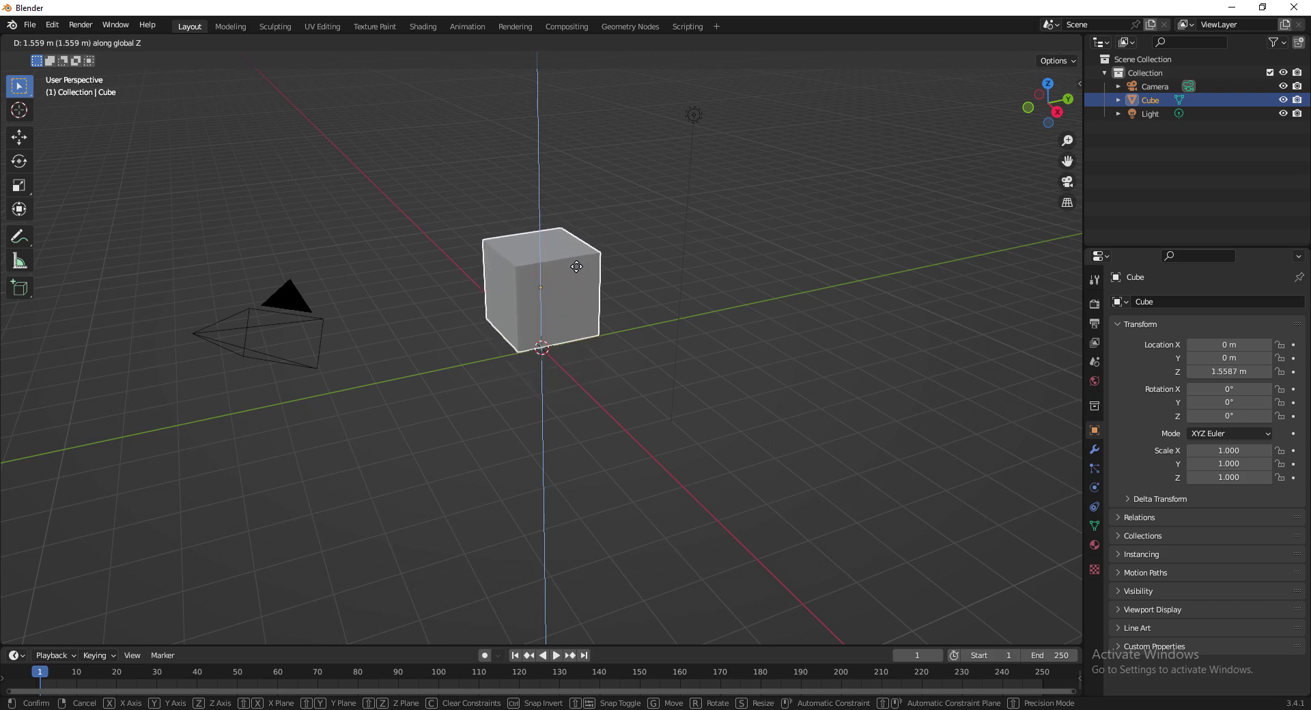
key("x")
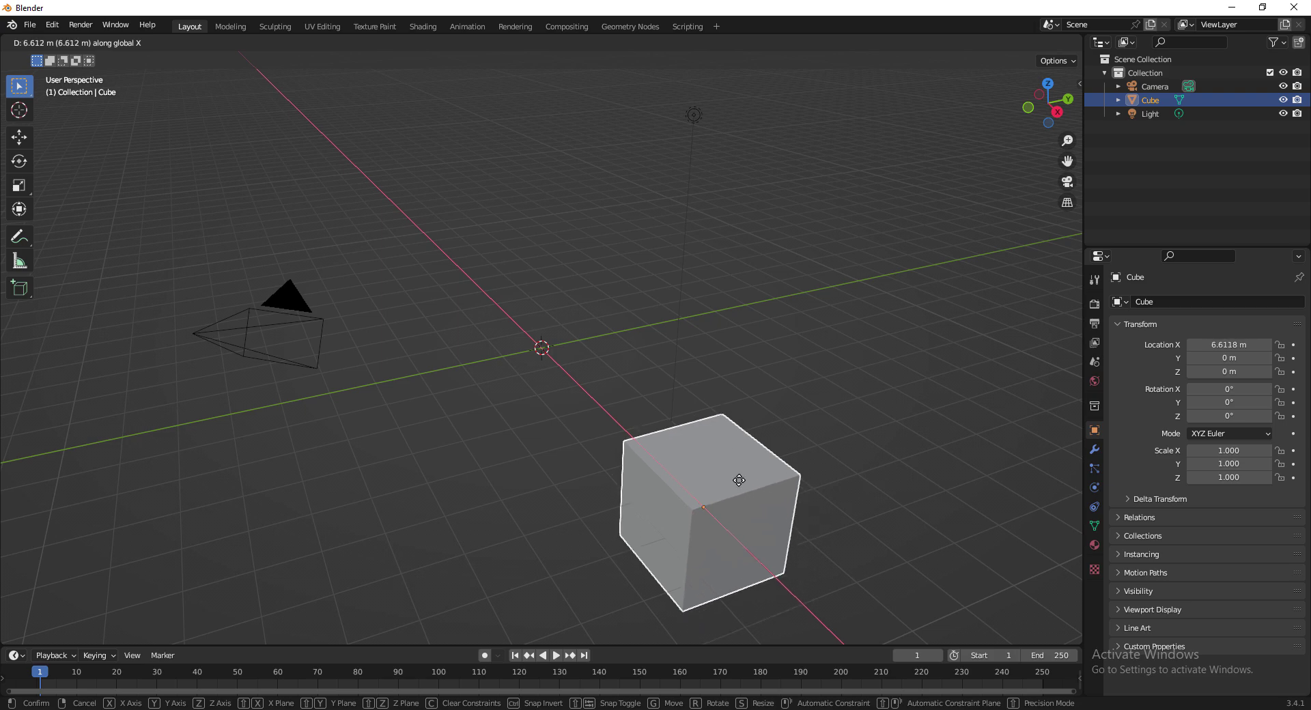
left_click(739, 480)
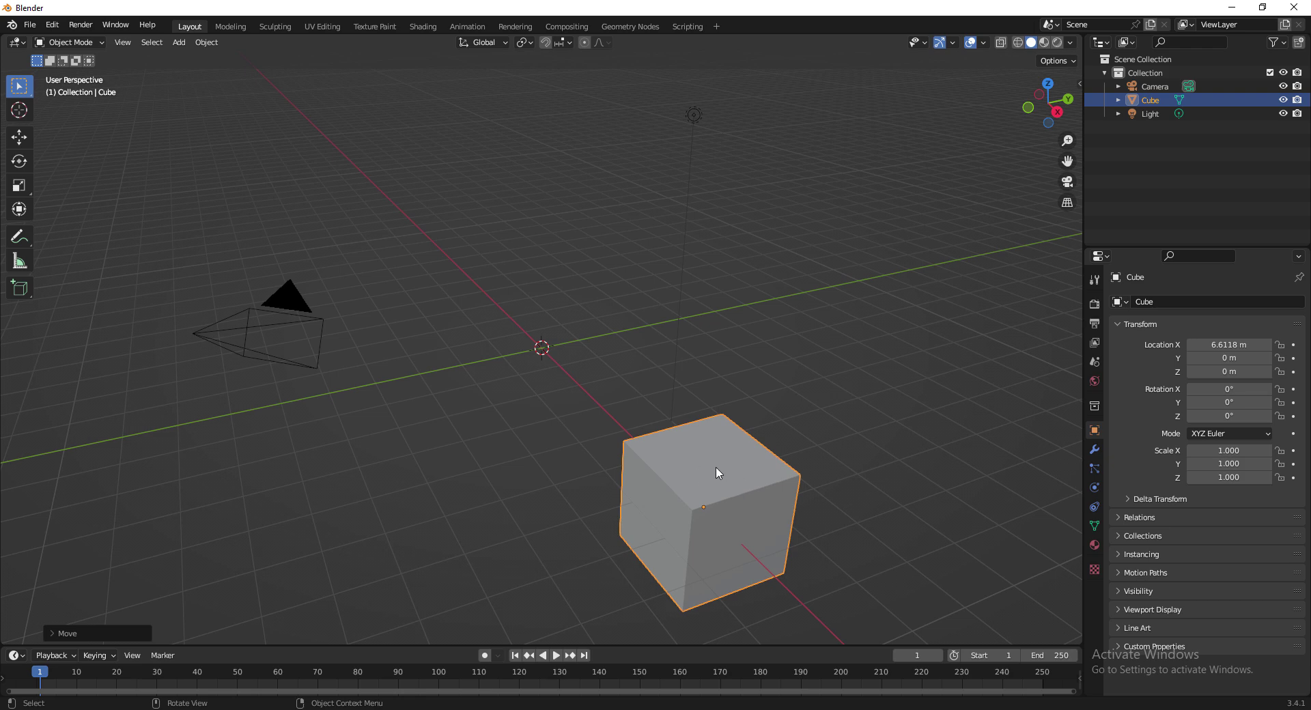
Step: Undo the X move and cancel a new free move, leaving the cube at (0, 0, 0)
key("ctrl+z")
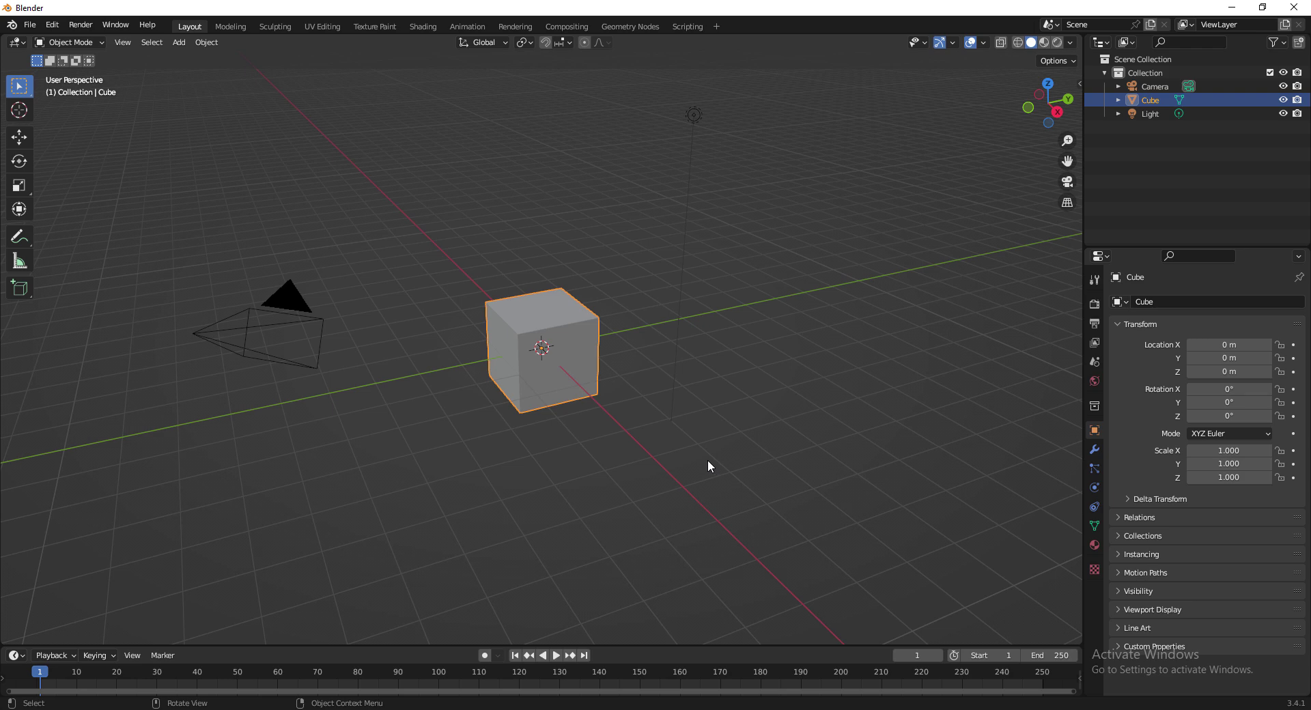
key("g")
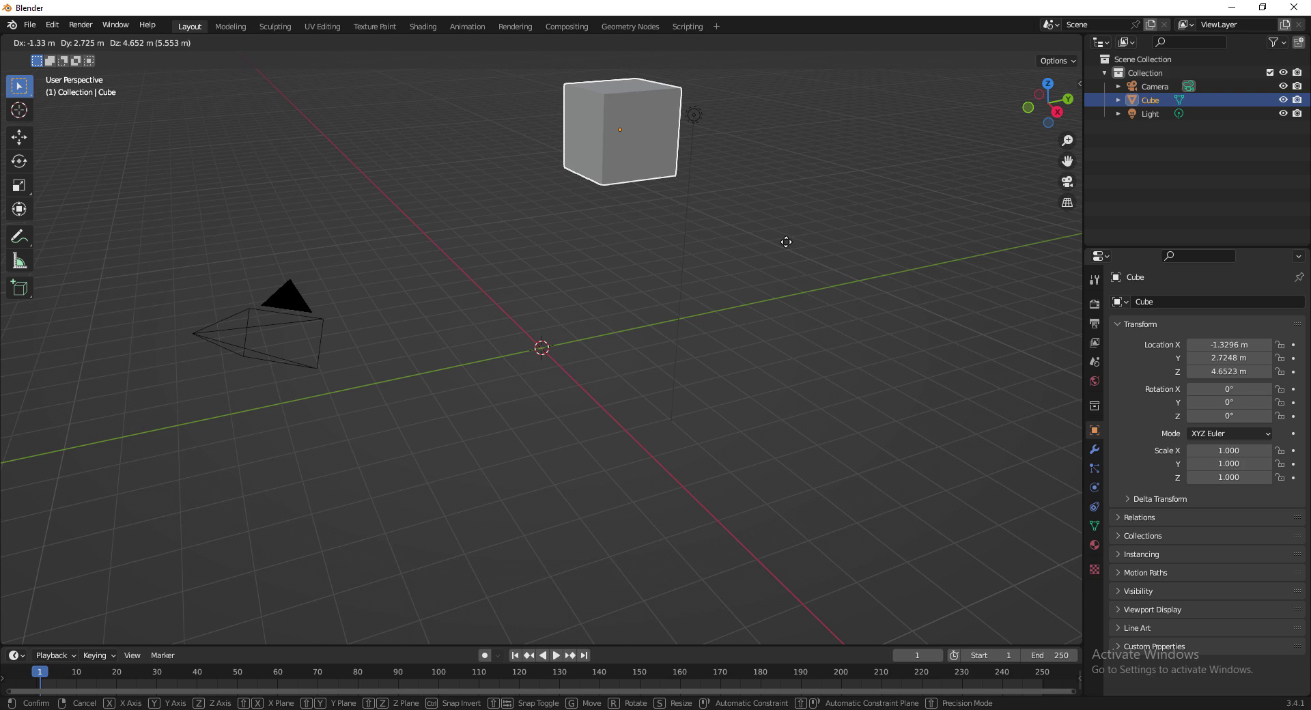
key("Escape")
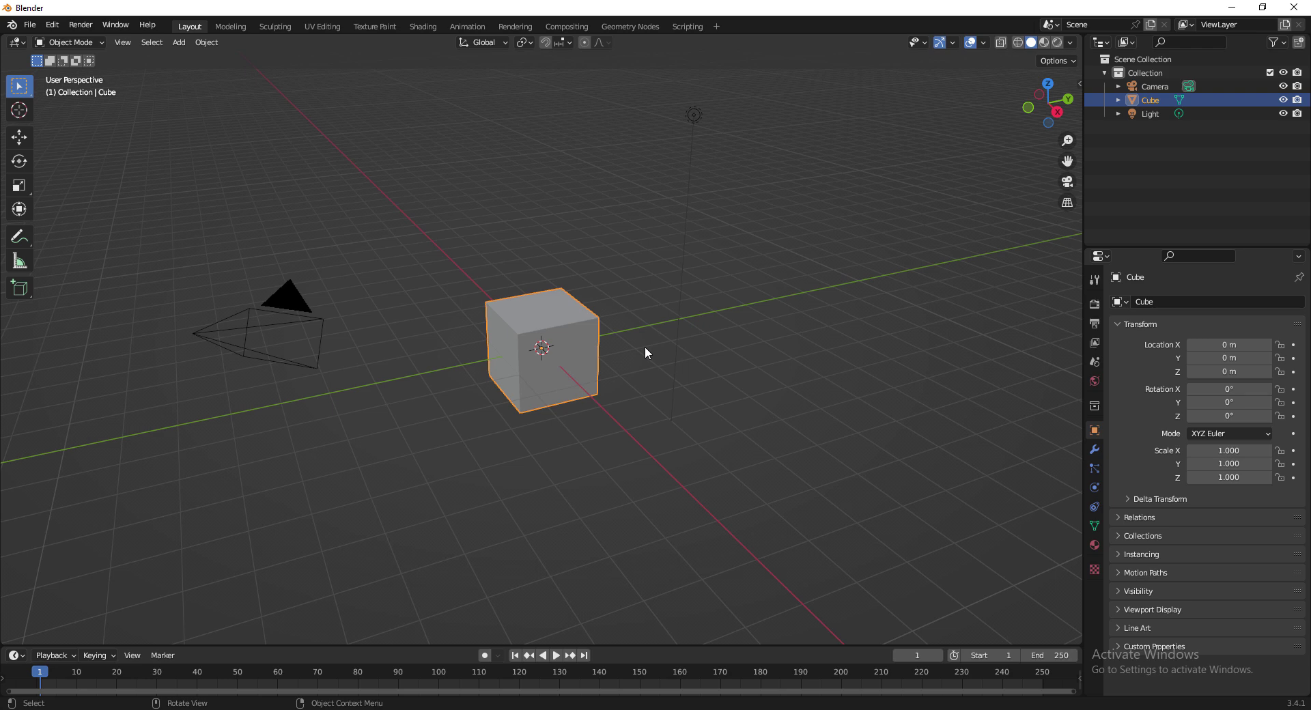
key("s")
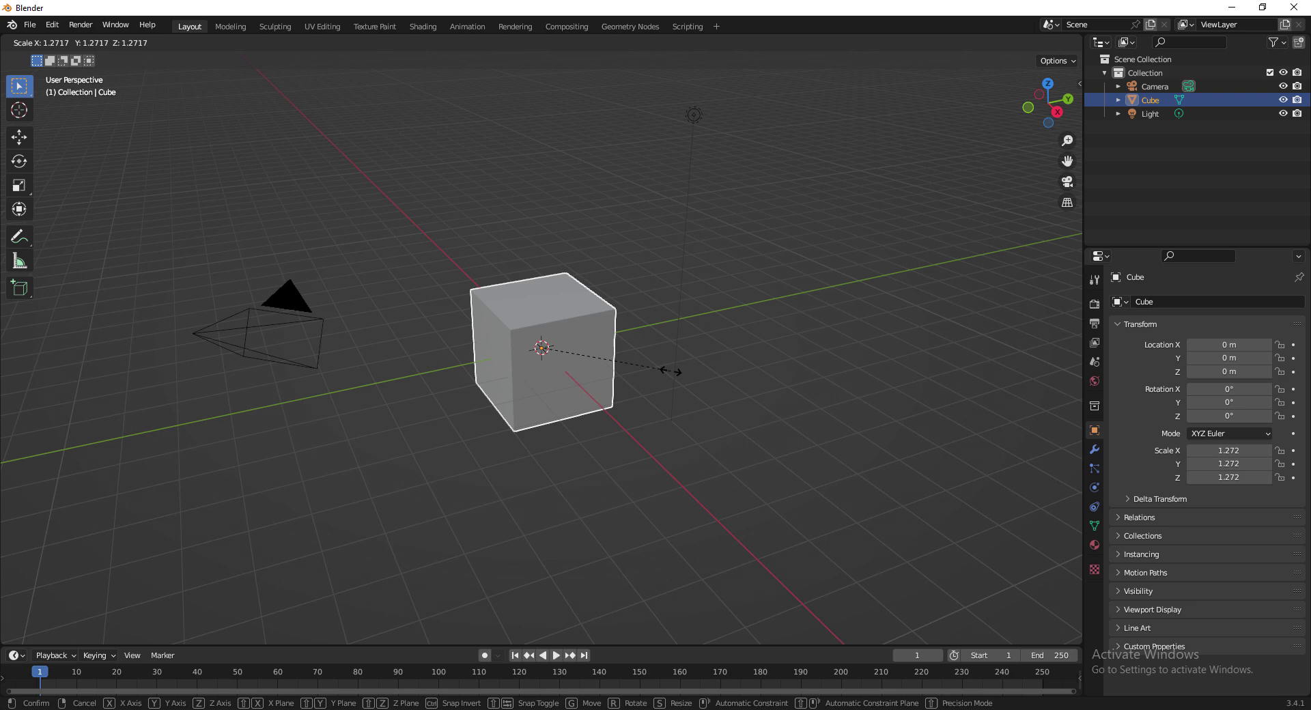
key("x")
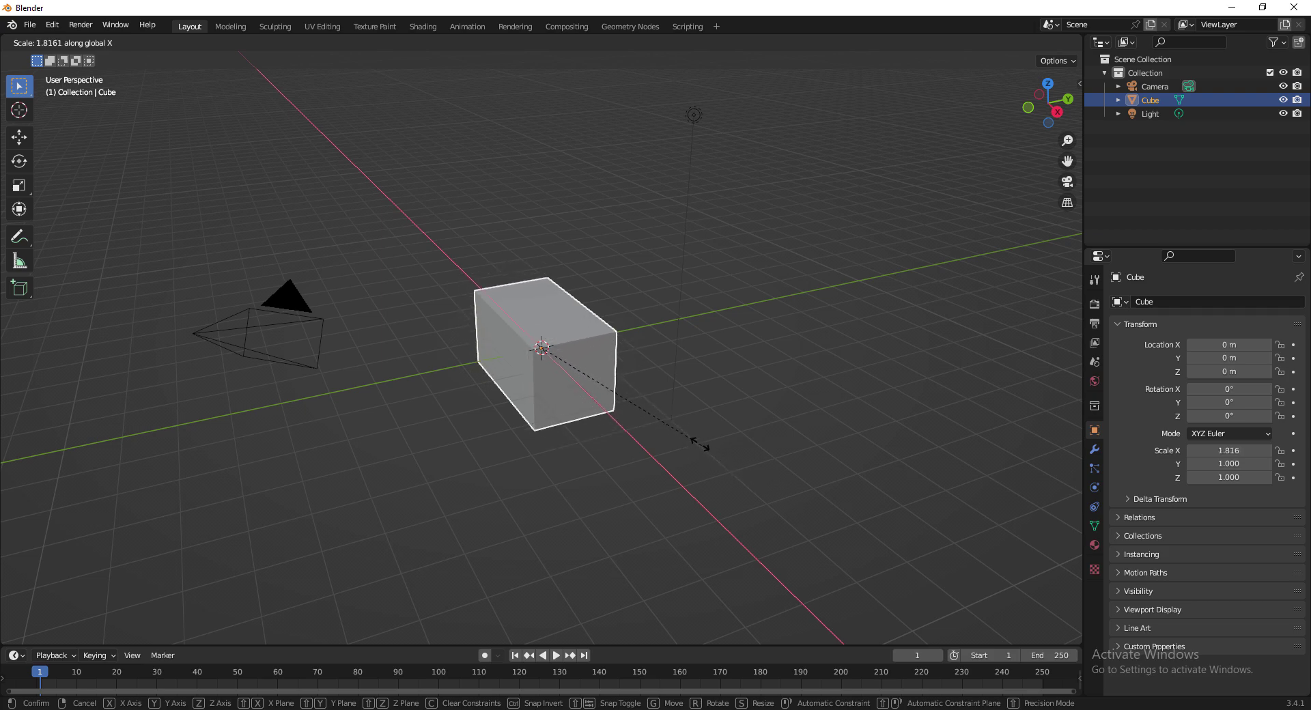
key("y")
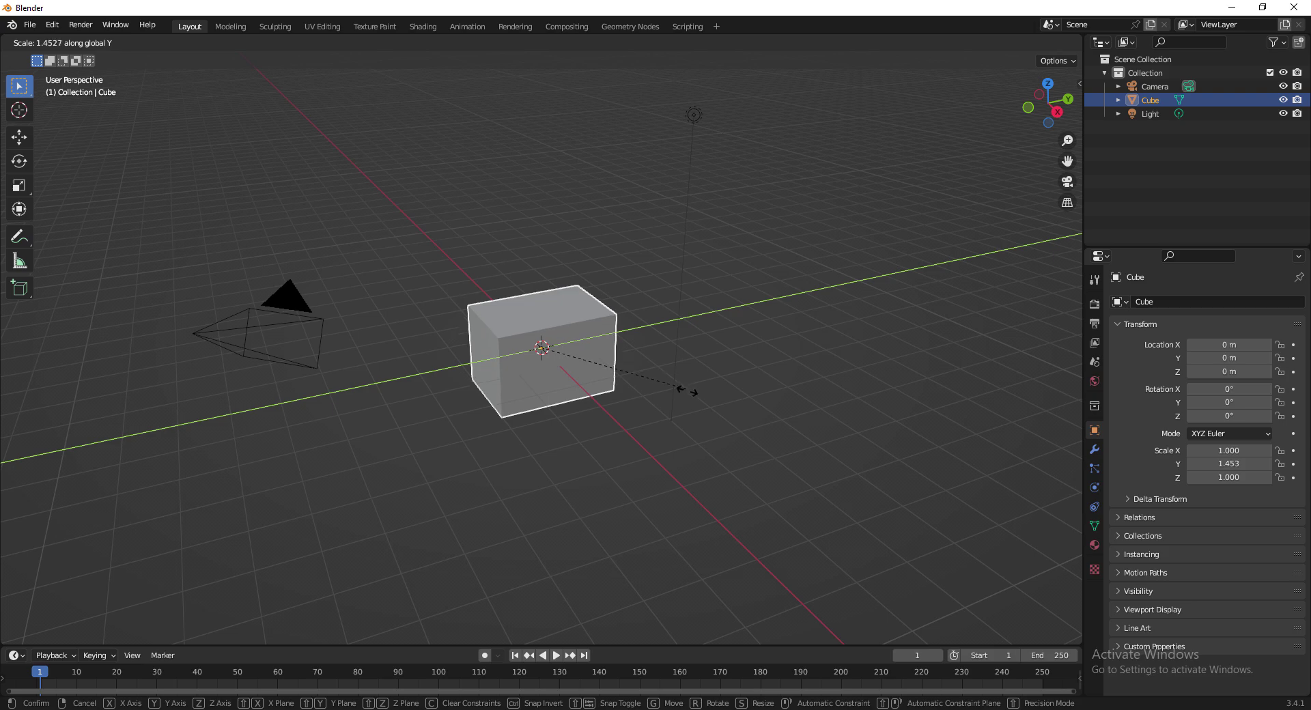
key("z")
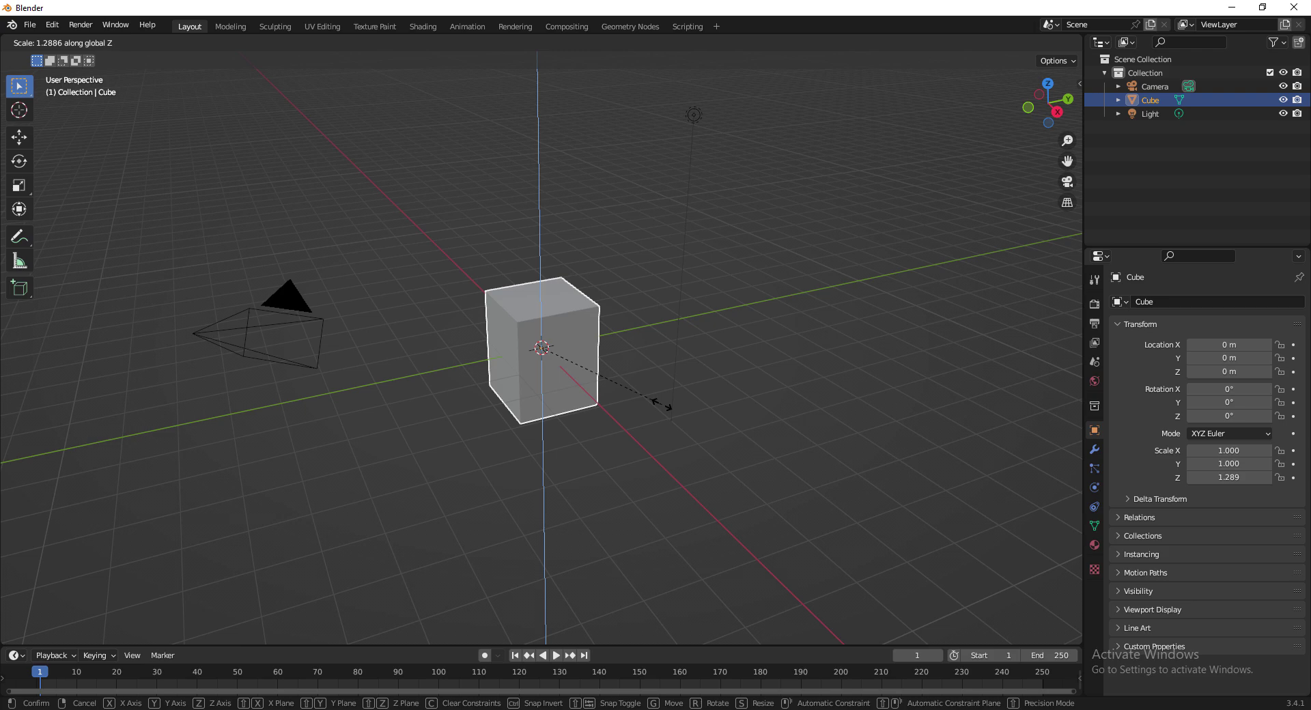
key("Escape")
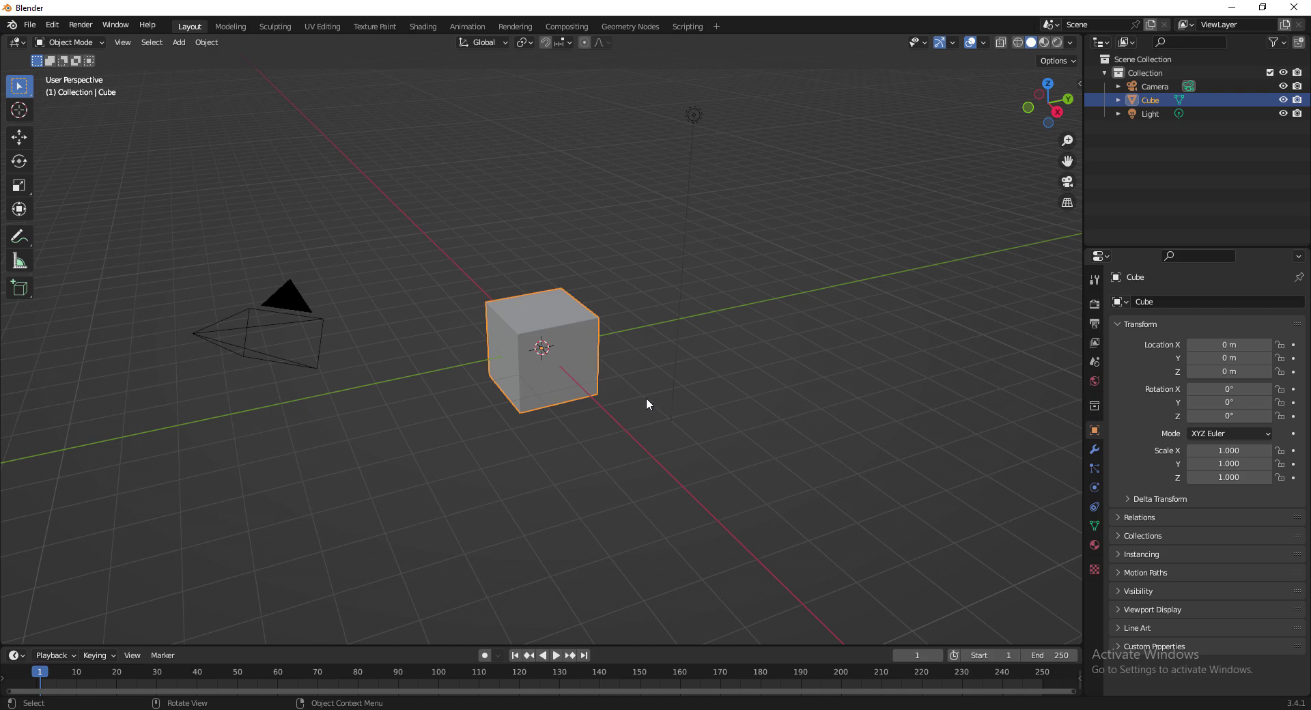
Step: Rotate the cube, trying Z and Y locks, then locking to global X at about −30°
key("r")
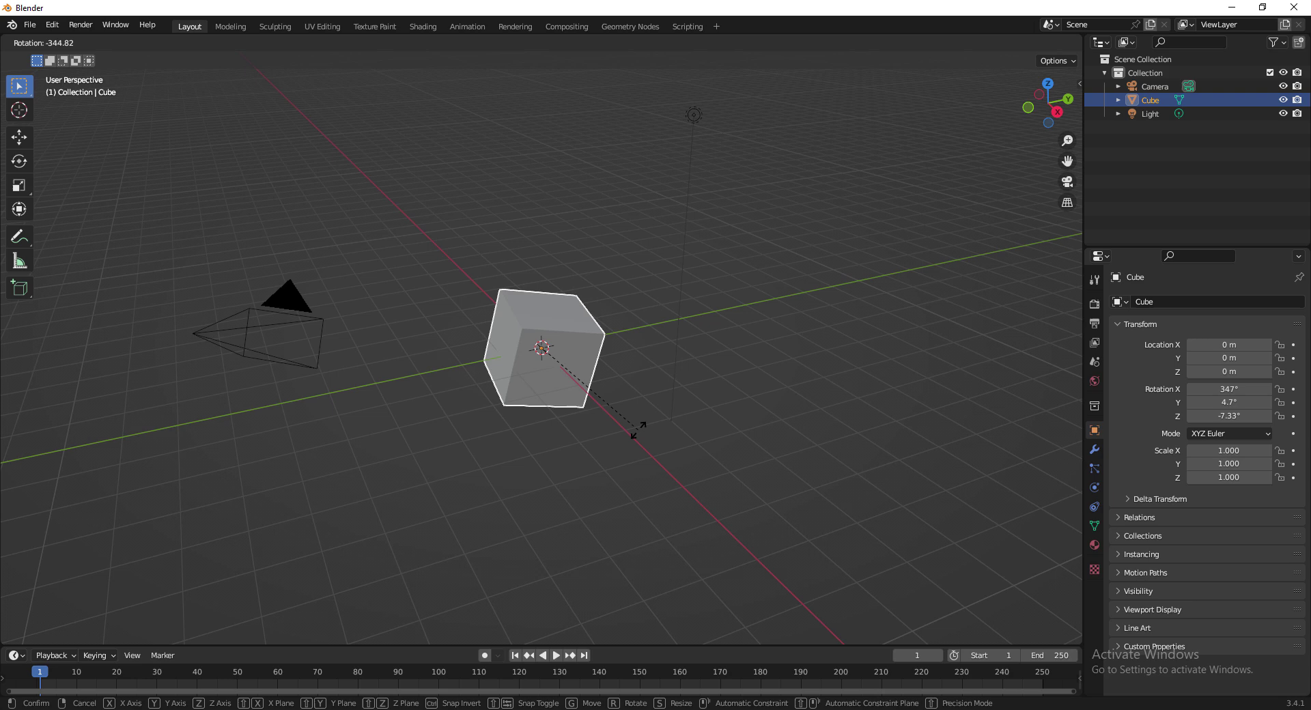
key("Escape")
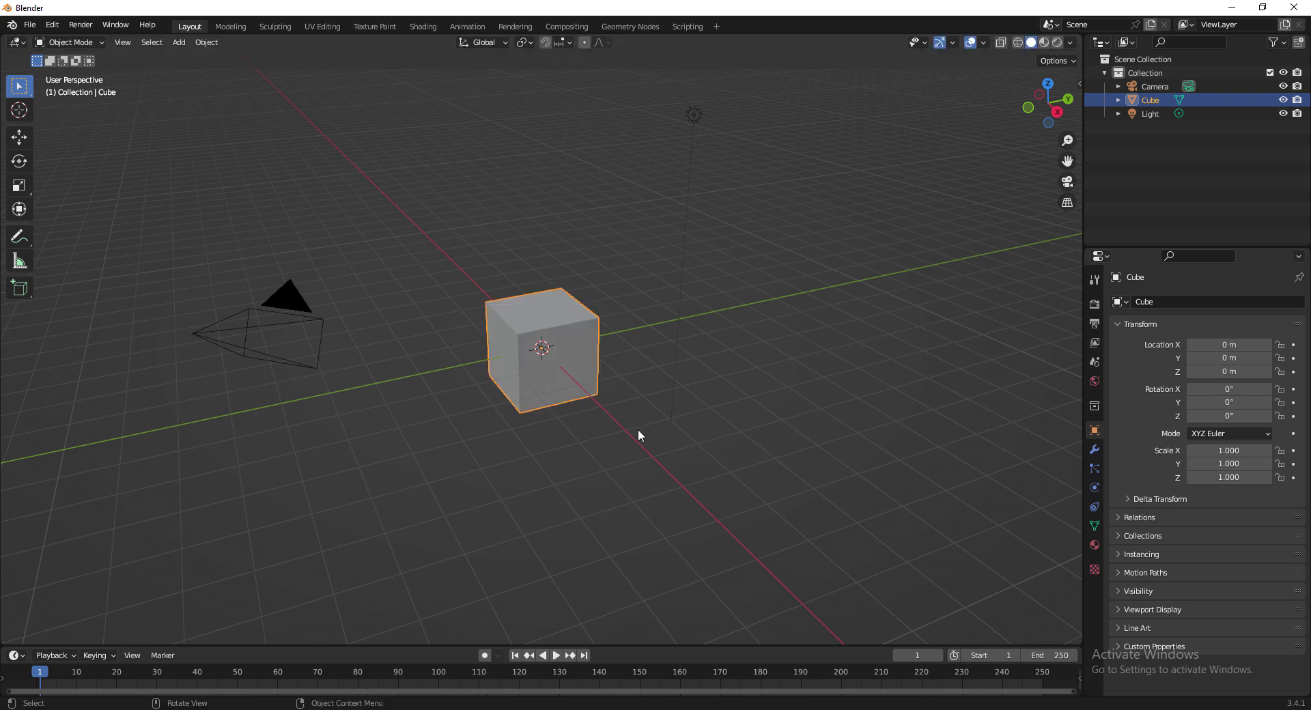
key("r")
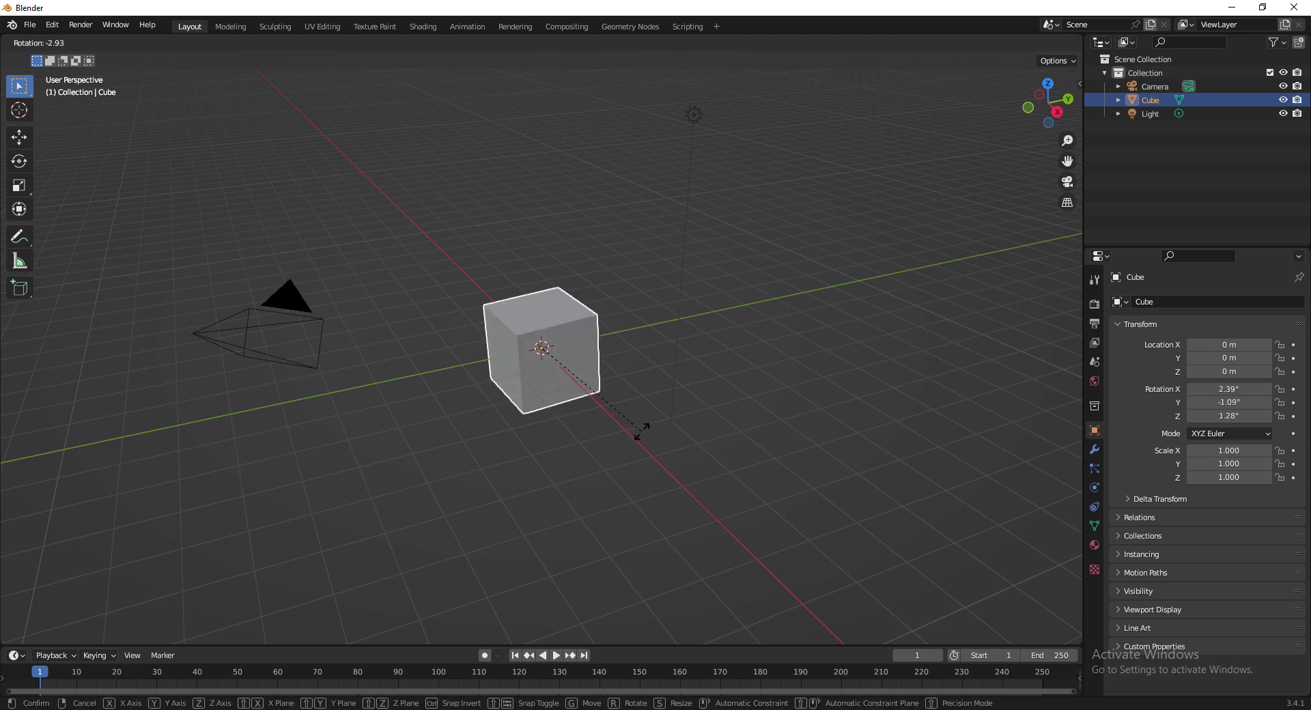
key("z")
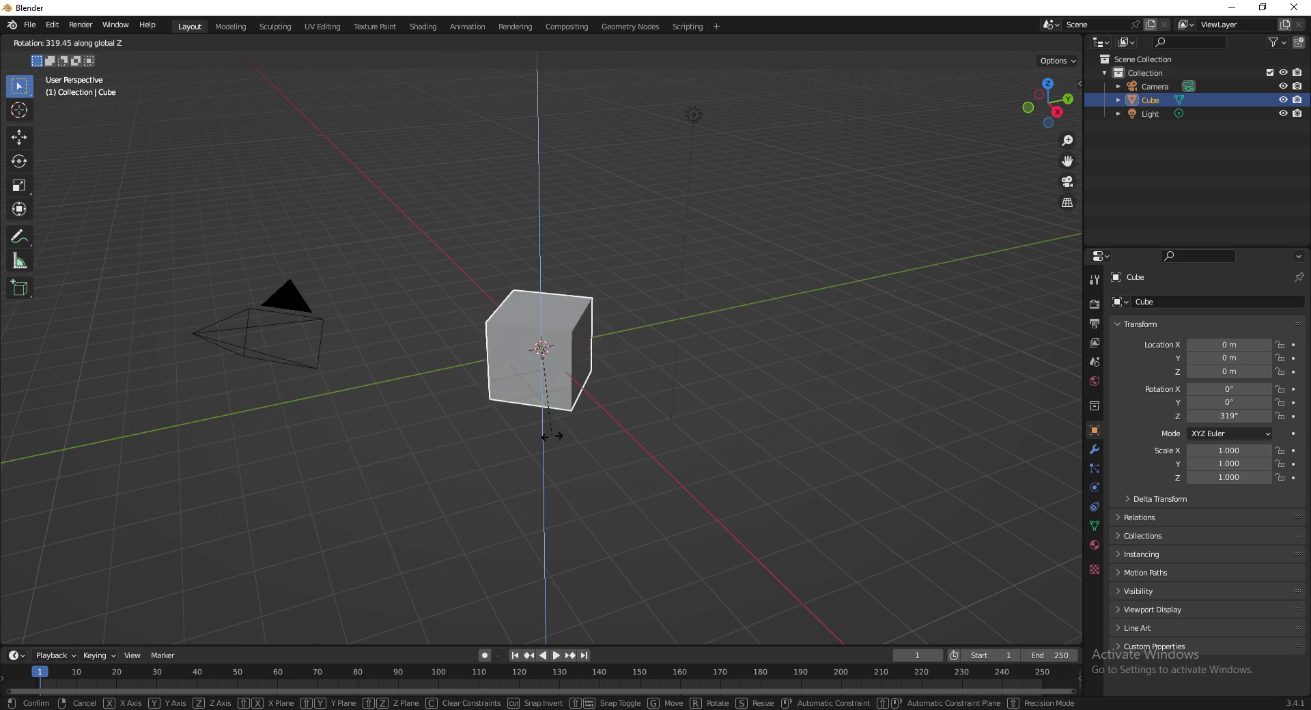
key("y")
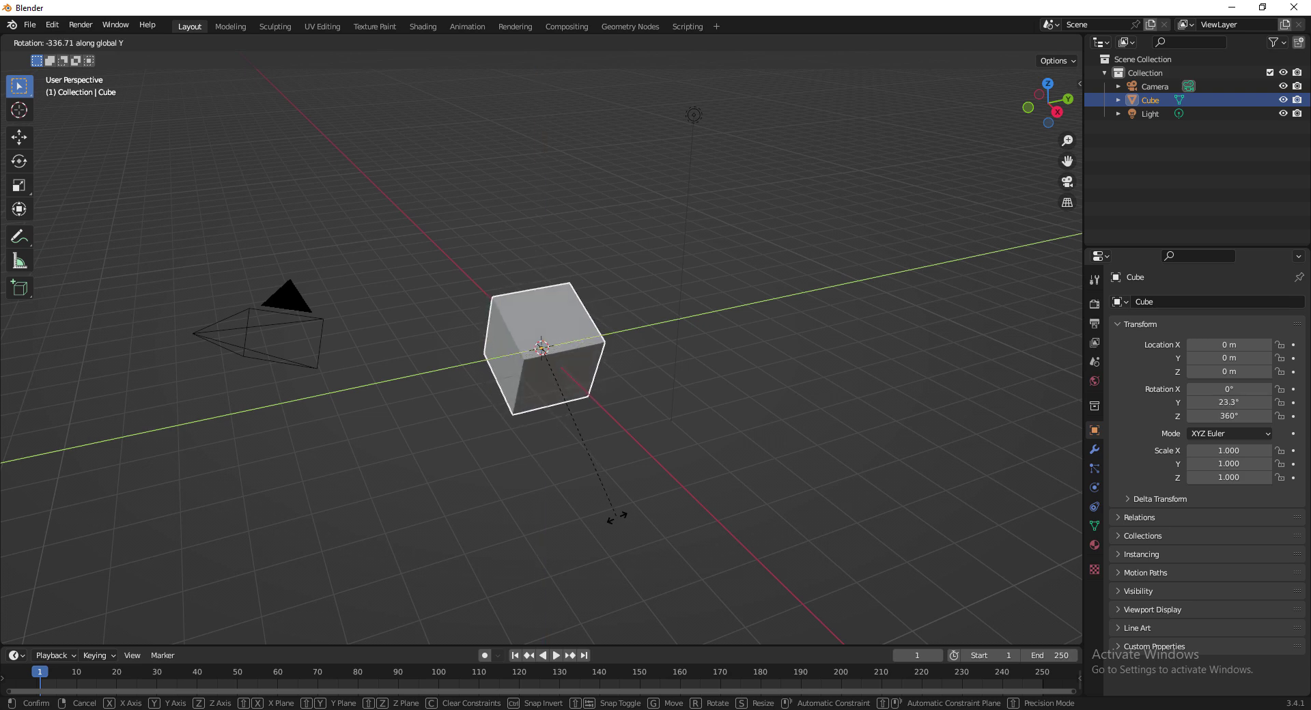
key("x")
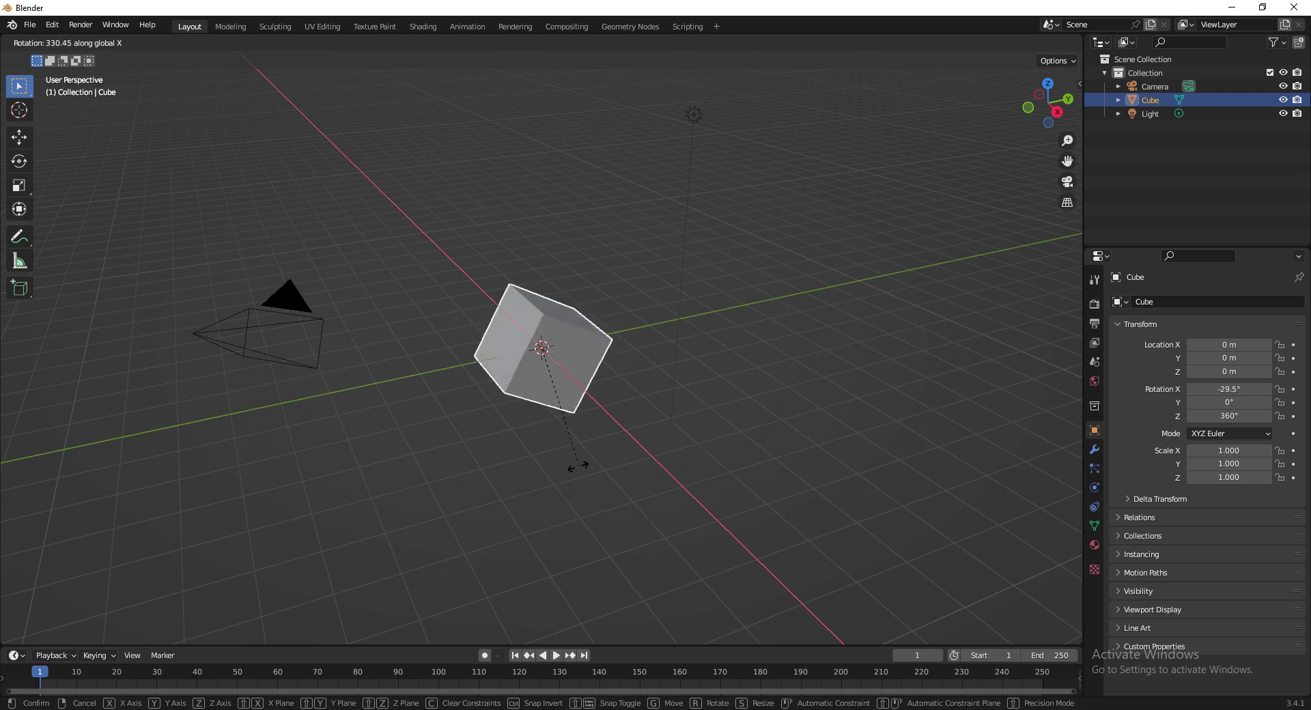
left_click(556, 472)
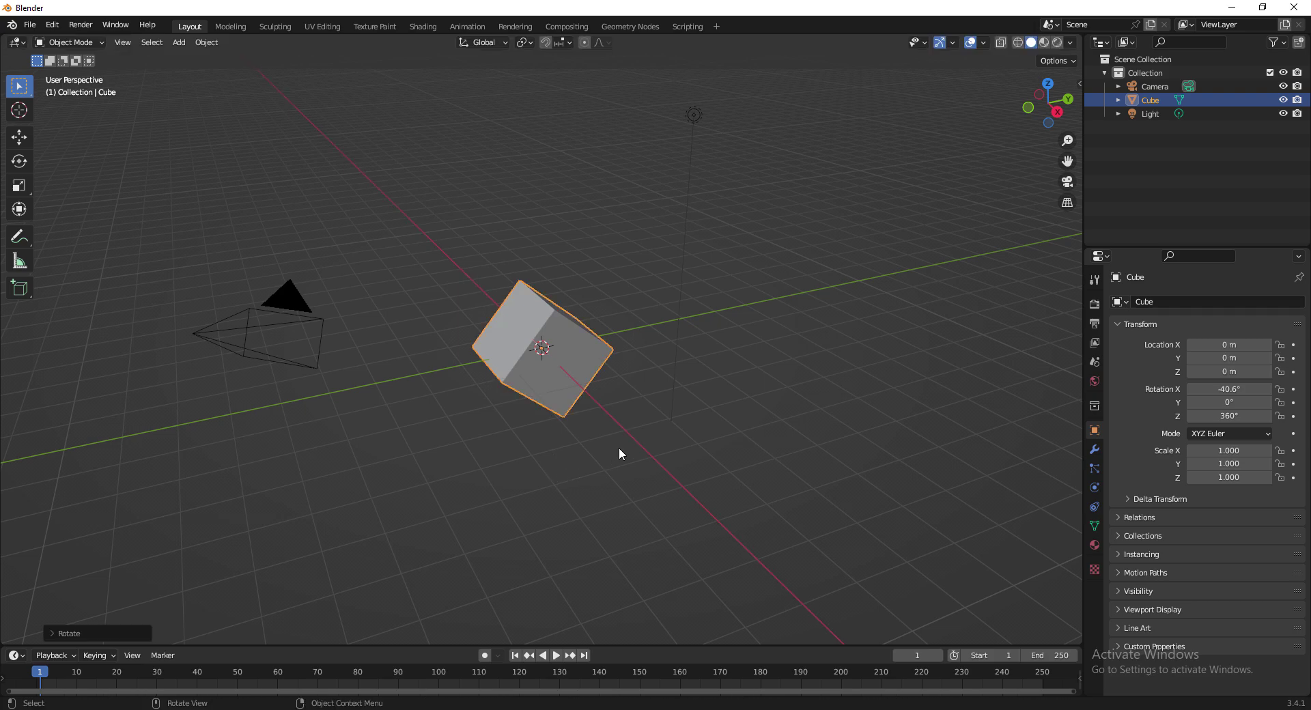